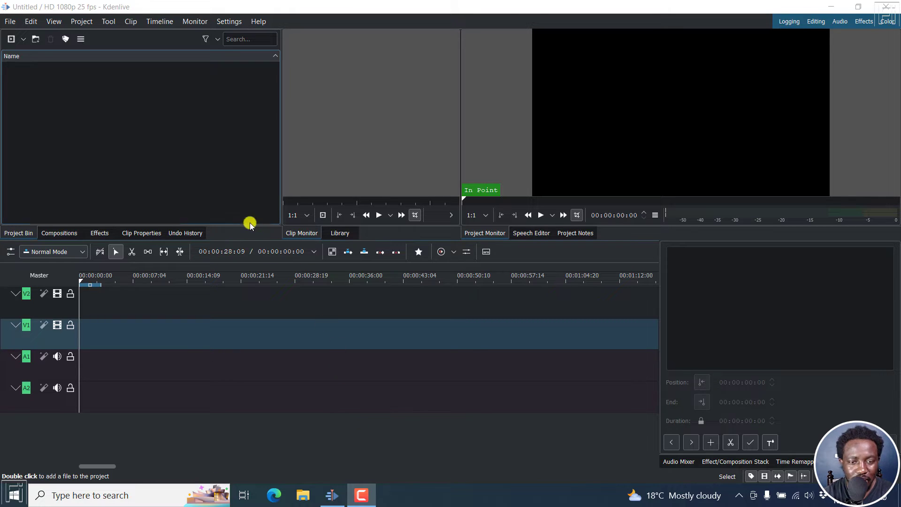
Step: Add the Transcripts .mp4 to the Project Bin and switch the project to its 720p 30 fps profile
{"action": "right_click", "coordinate": [155, 163]}
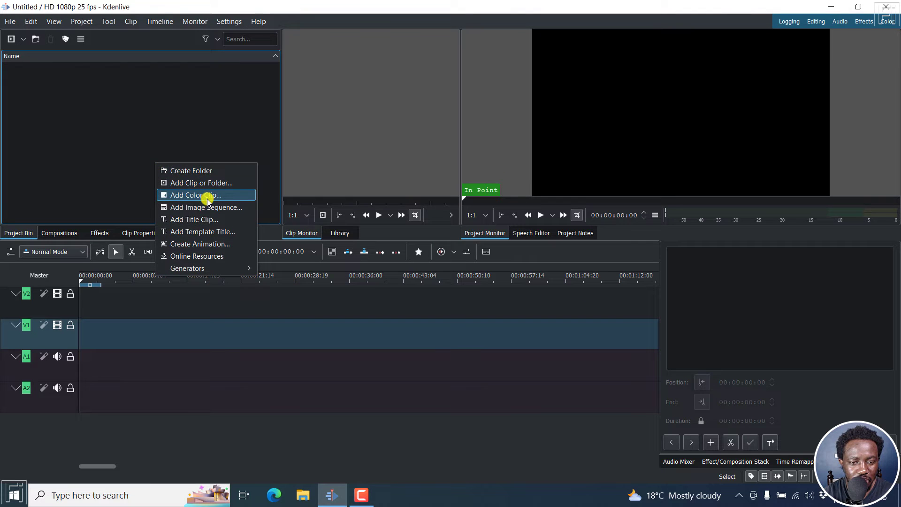
{"action": "left_click", "coordinate": [203, 183]}
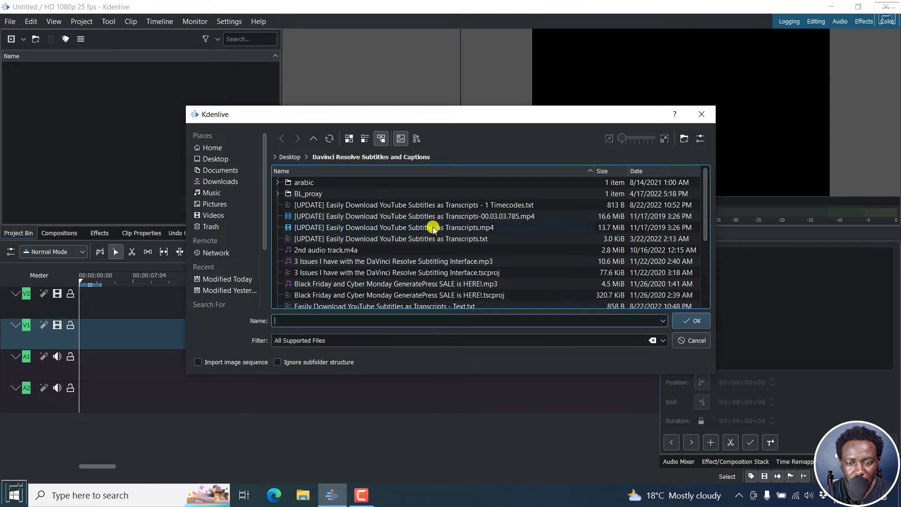
{"action": "left_click", "coordinate": [432, 227]}
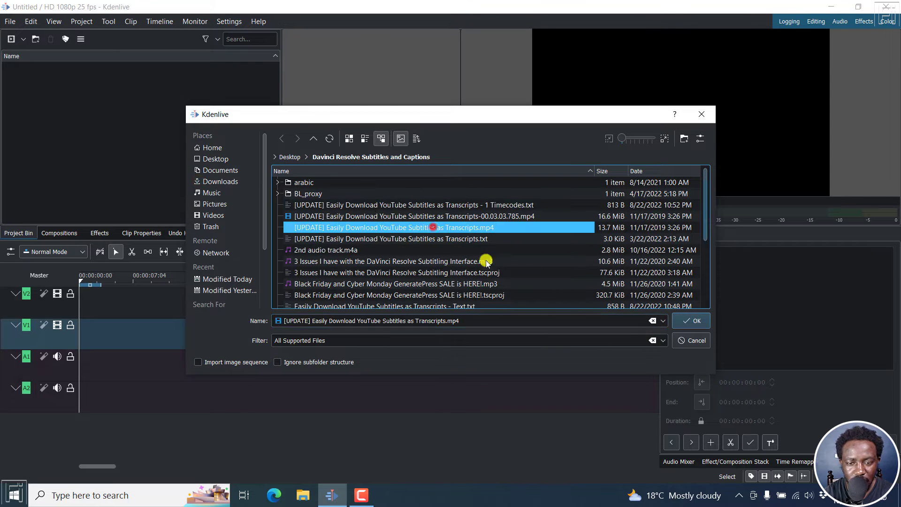
{"action": "left_click", "coordinate": [693, 321]}
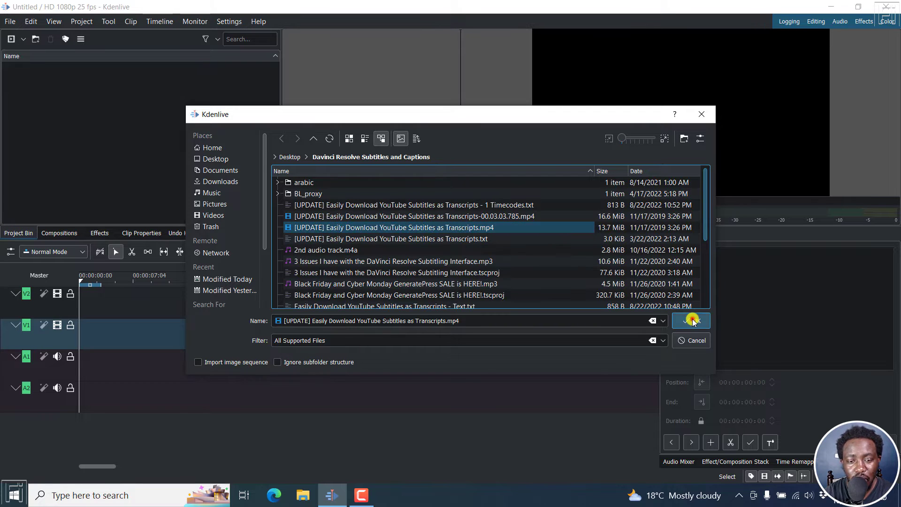
{"action": "left_click", "coordinate": [228, 217]}
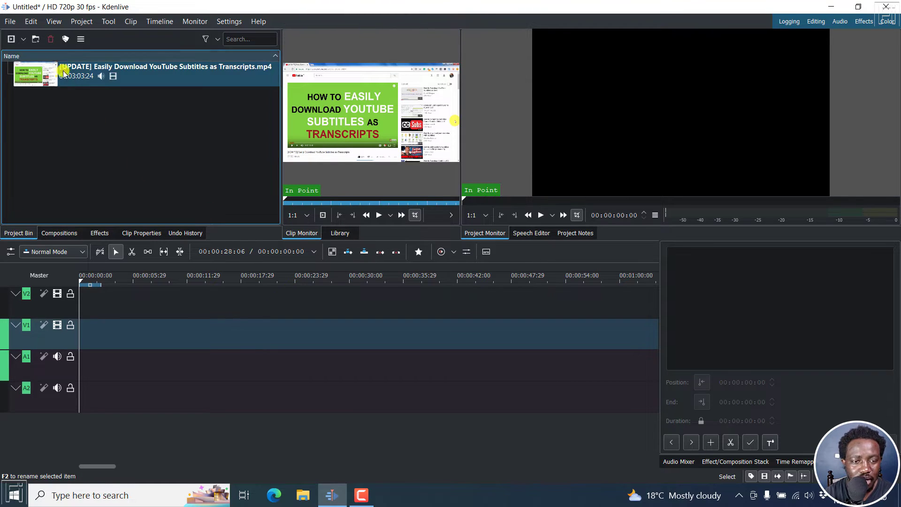
Step: Place the tutorial clip on the V1 and A1 timeline tracks and select it
{"action": "left_click_drag", "start_coordinate": [158, 72], "coordinate": [69, 369]}
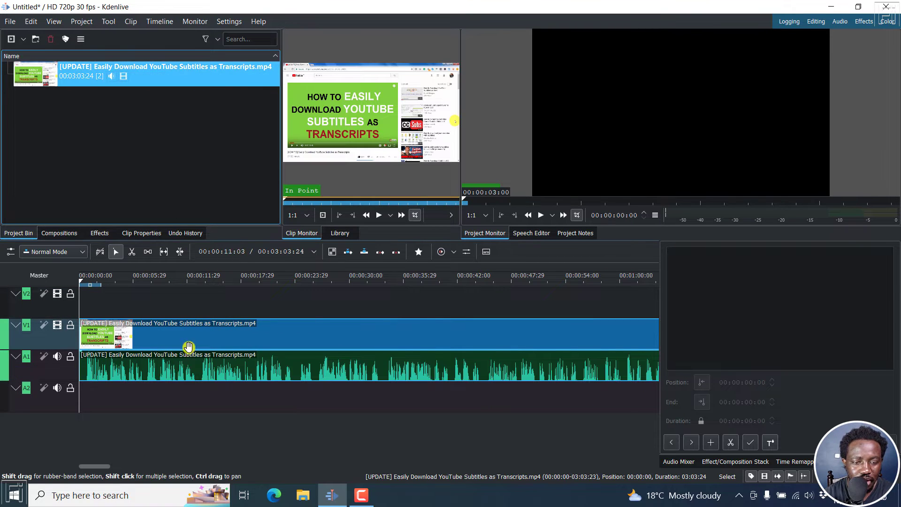
{"action": "left_click", "coordinate": [195, 341]}
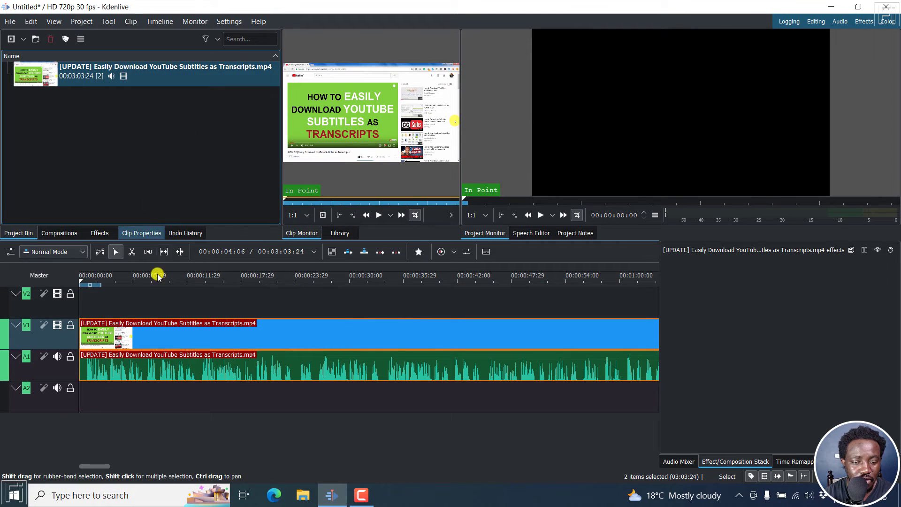
Step: Import the Transcripts .srt from the Davinci Resolve Subtitles and Captions folder onto the subtitle track
{"action": "left_click", "coordinate": [81, 21]}
{"action": "mouse_move", "coordinate": [94, 122]}
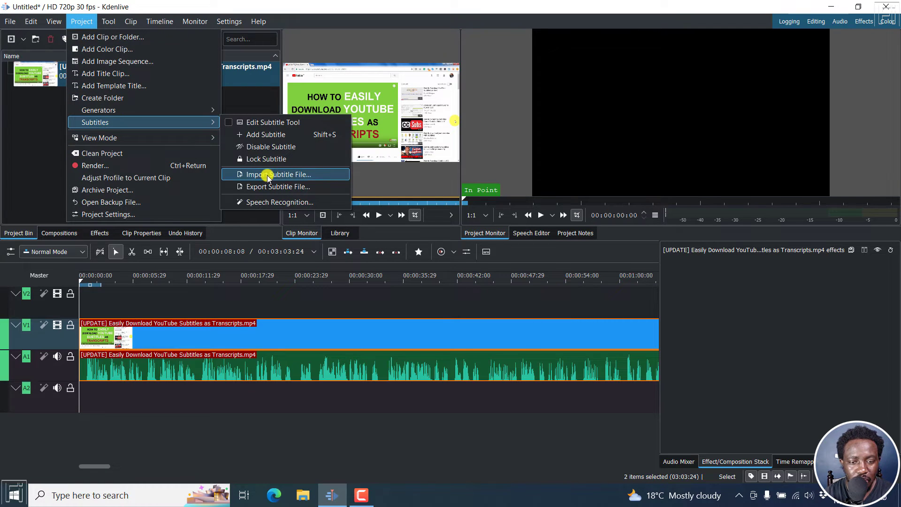
{"action": "left_click", "coordinate": [272, 175]}
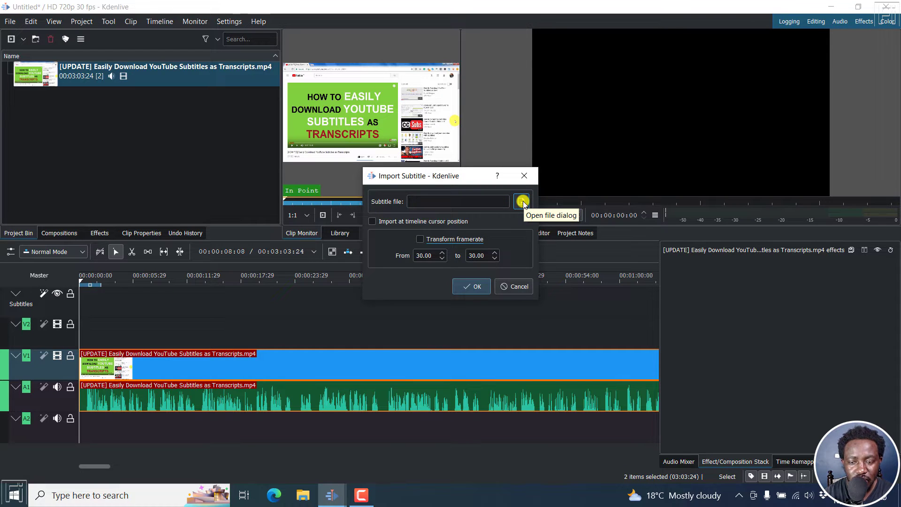
{"action": "left_click", "coordinate": [522, 201]}
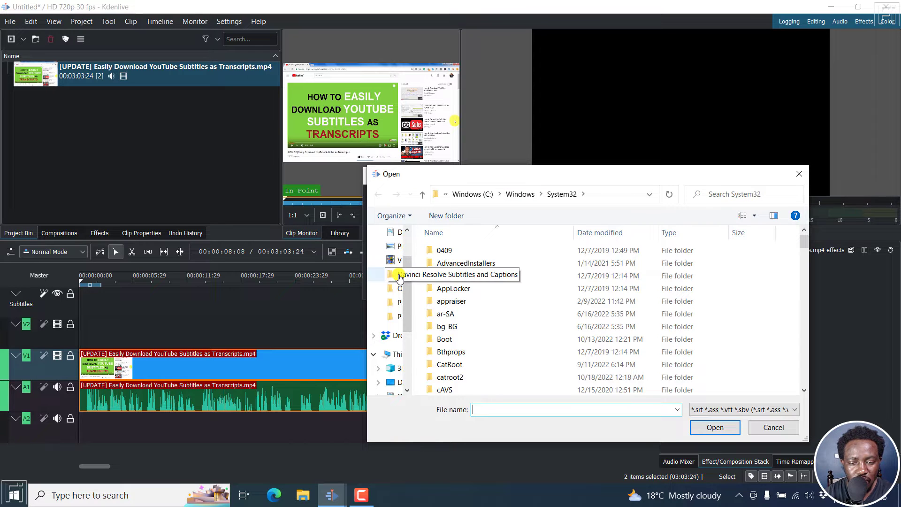
{"action": "left_click", "coordinate": [400, 277]}
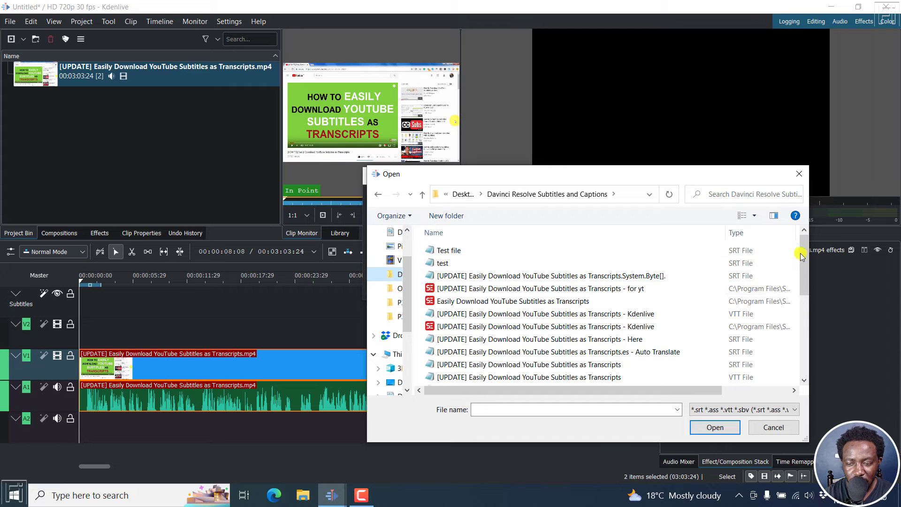
{"action": "left_click_drag", "start_coordinate": [801, 255], "coordinate": [802, 364]}
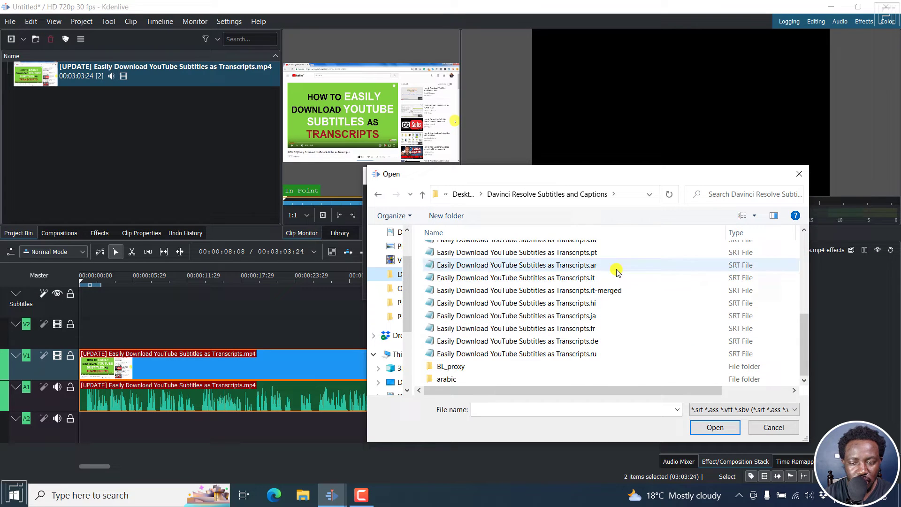
{"action": "scroll", "coordinate": [803, 319], "scroll_direction": "up", "scroll_amount": 2}
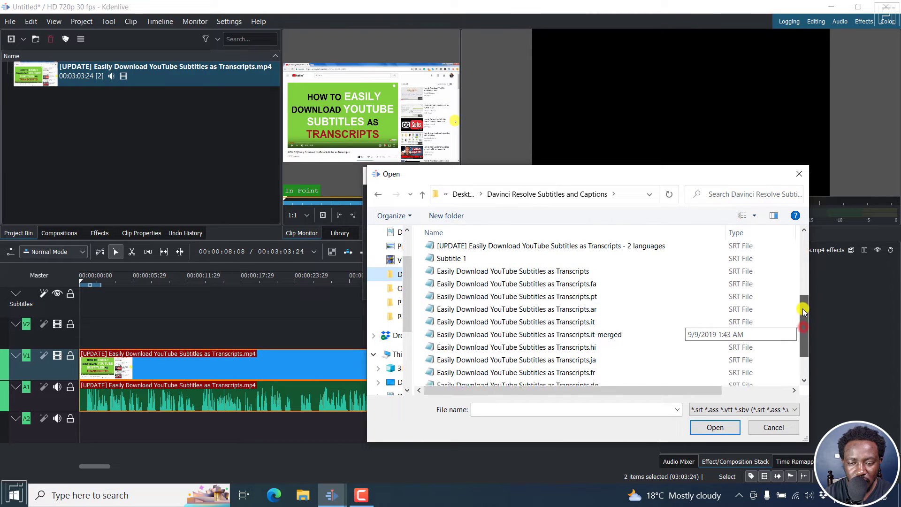
{"action": "left_click", "coordinate": [600, 270]}
{"action": "left_click", "coordinate": [715, 427]}
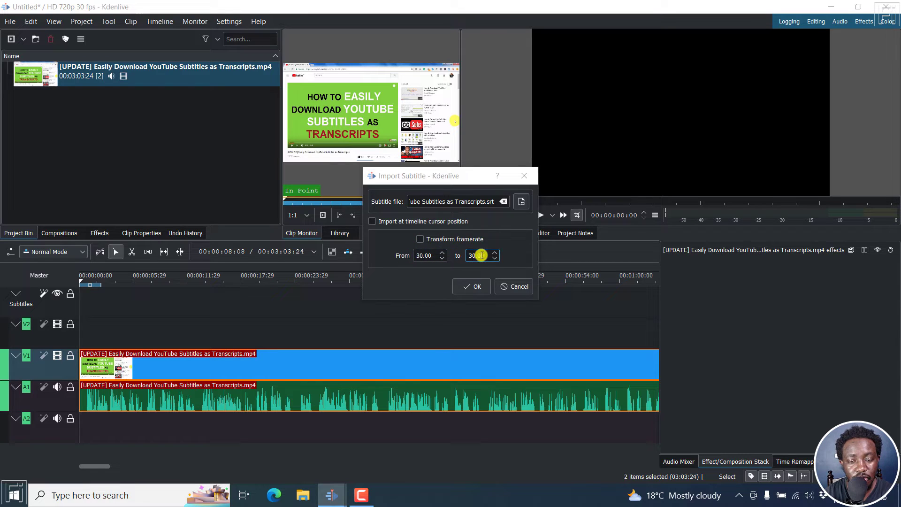
{"action": "left_click", "coordinate": [474, 287]}
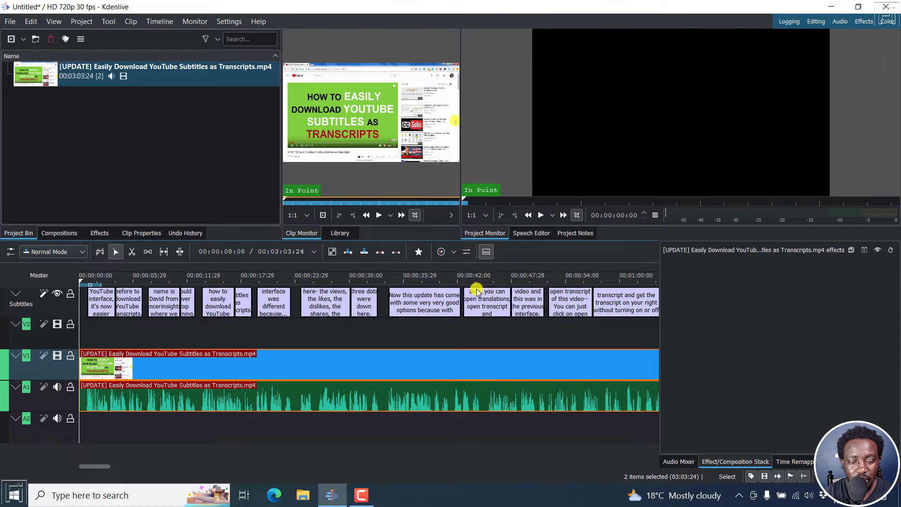
Step: Play the first few seconds from near the start to preview the captions, then stop
{"action": "left_click", "coordinate": [94, 275]}
{"action": "key", "text": "space"}
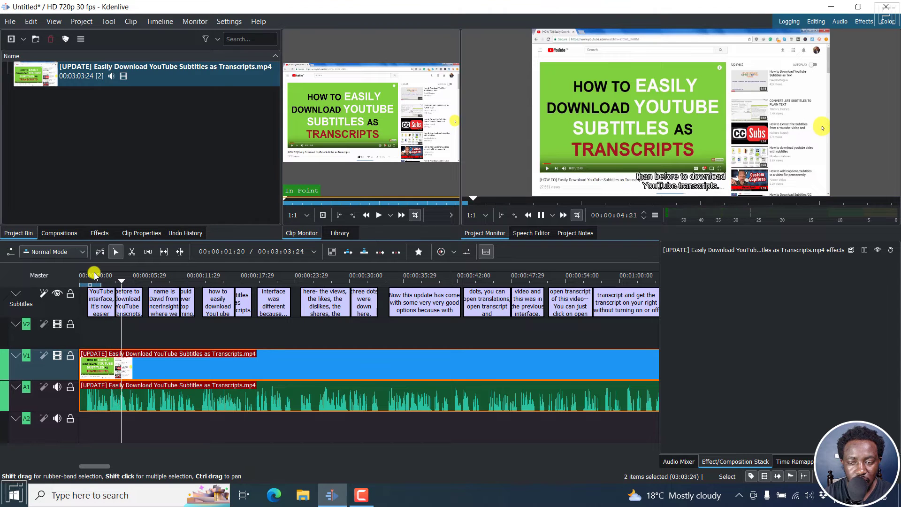
{"action": "key", "text": "space"}
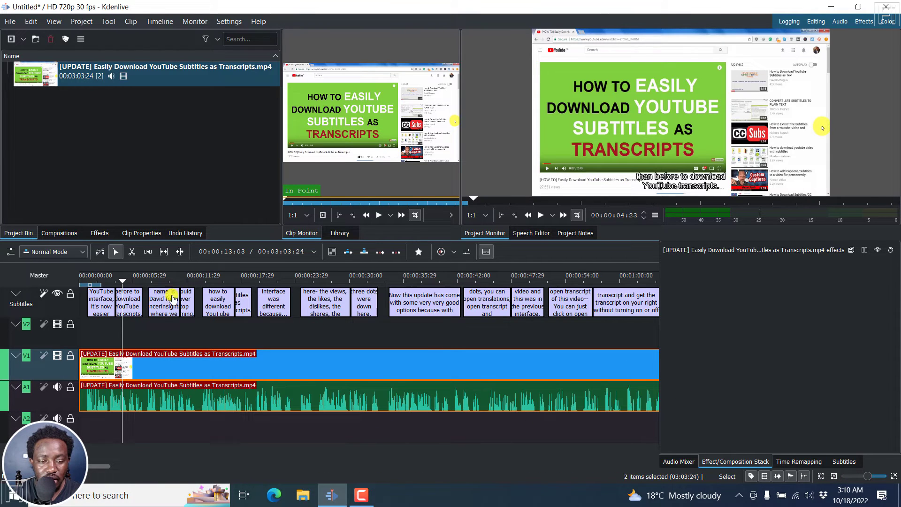
Step: Load the 'With the recent update on the YouTube interface' caption into the subtitle editor
{"action": "left_click", "coordinate": [103, 302]}
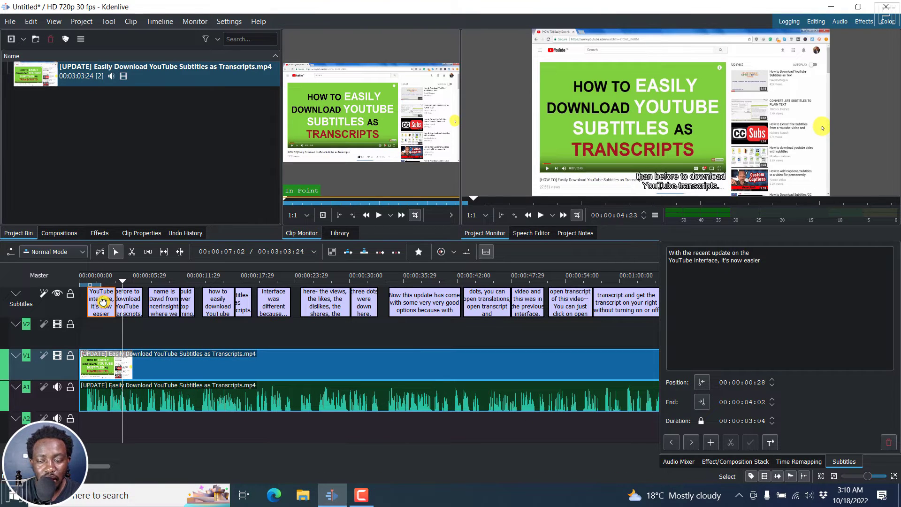
{"action": "left_click", "coordinate": [143, 327]}
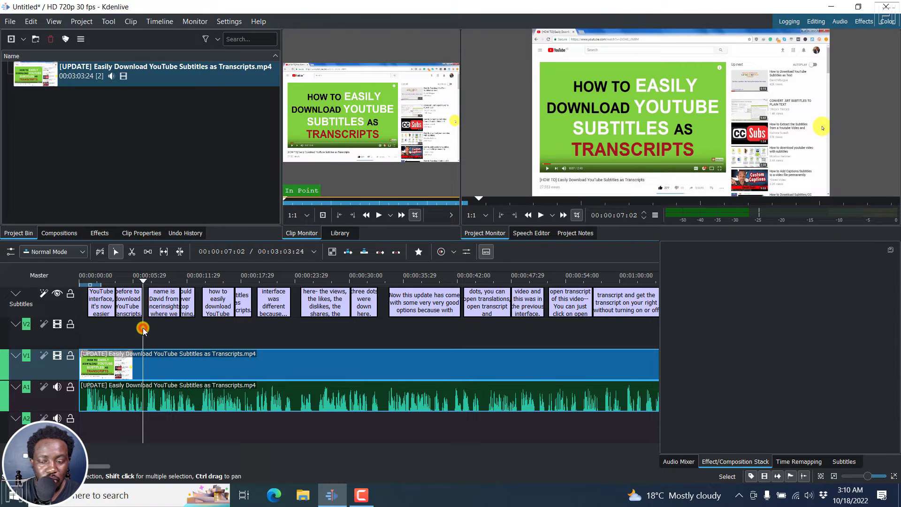
{"action": "left_click", "coordinate": [93, 303]}
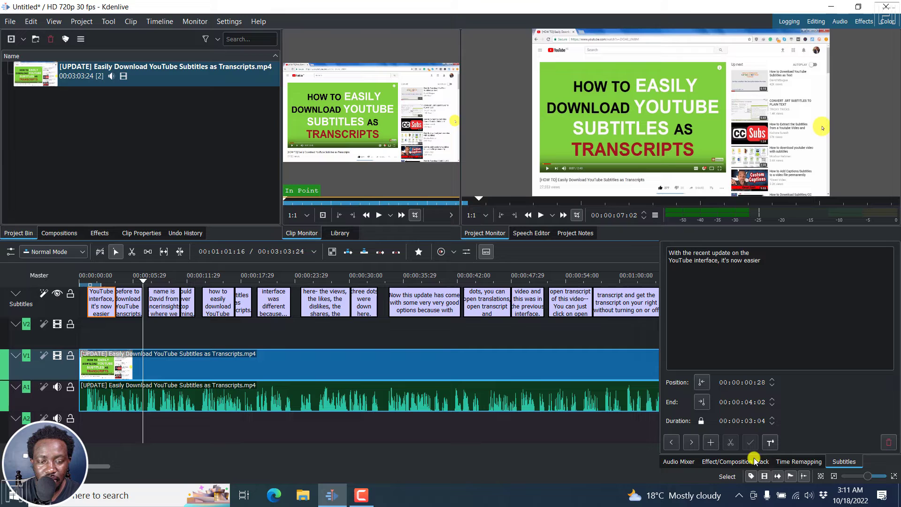
{"action": "left_click", "coordinate": [103, 277]}
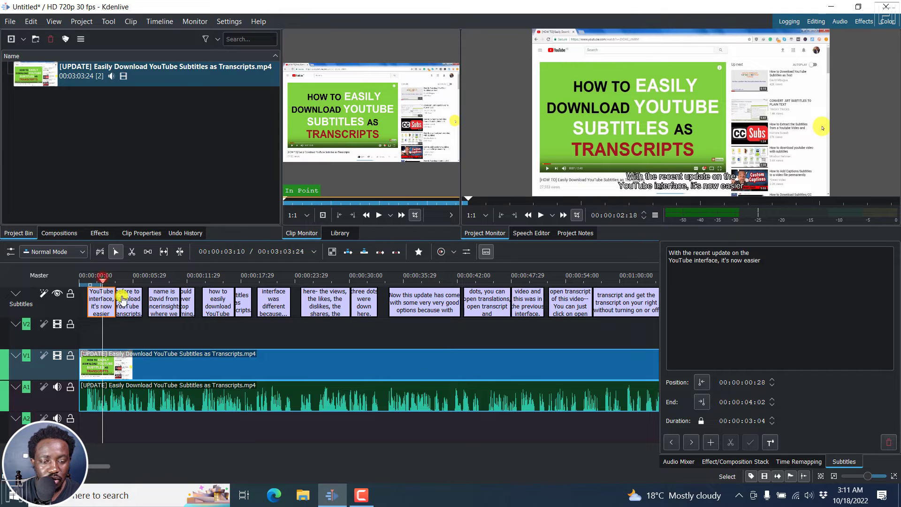
{"action": "left_click", "coordinate": [772, 313]}
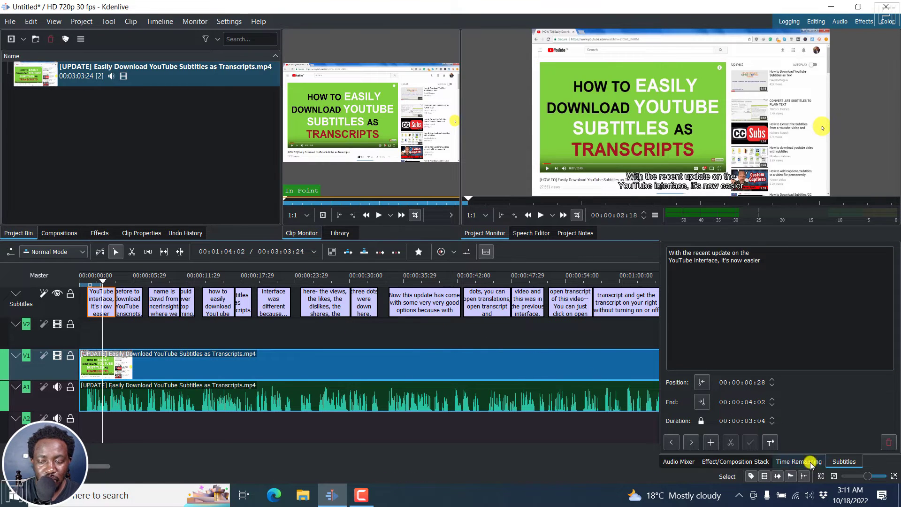
Step: Enable a custom Arial font in the subtitle style options and recheck the first caption
{"action": "left_click", "coordinate": [772, 443]}
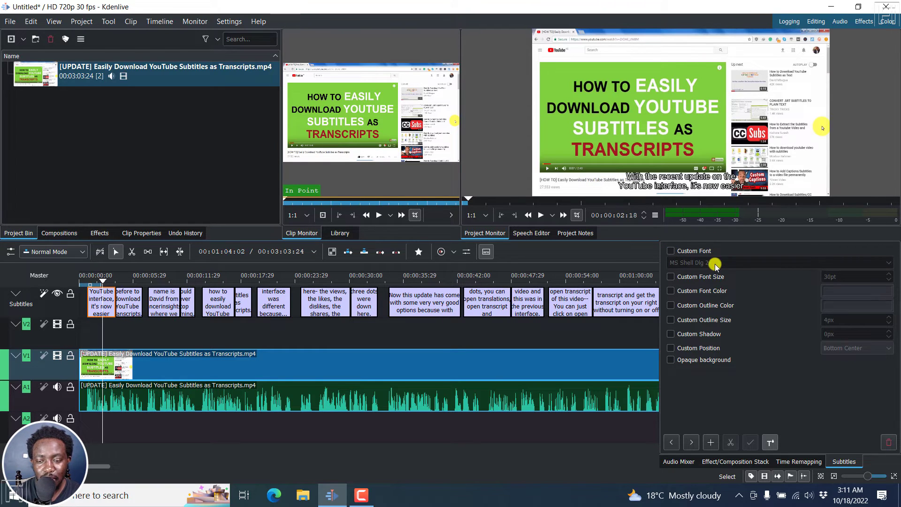
{"action": "left_click", "coordinate": [672, 252]}
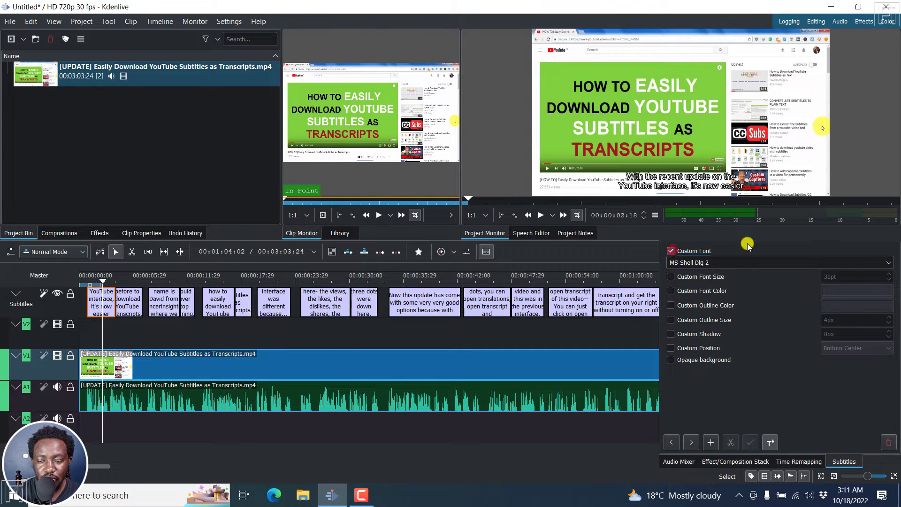
{"action": "left_click", "coordinate": [889, 264]}
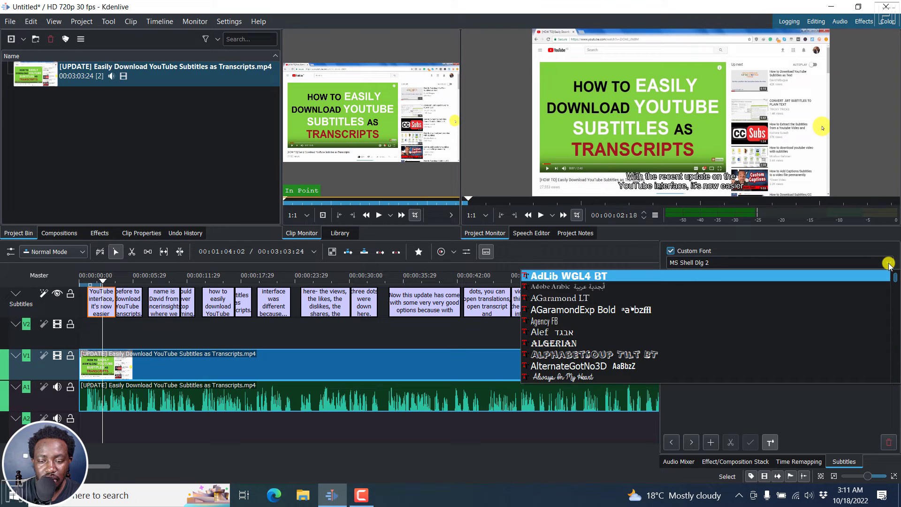
{"action": "key", "text": "Down"}
{"action": "key", "text": "Down"}
{"action": "key", "text": "Down"}
{"action": "key", "text": "Down"}
{"action": "key", "text": "Down"}
{"action": "key", "text": "Down"}
{"action": "key", "text": "Down"}
{"action": "key", "text": "Down"}
{"action": "key", "text": "Down"}
{"action": "key", "text": "Down"}
{"action": "key", "text": "Down"}
{"action": "key", "text": "Down"}
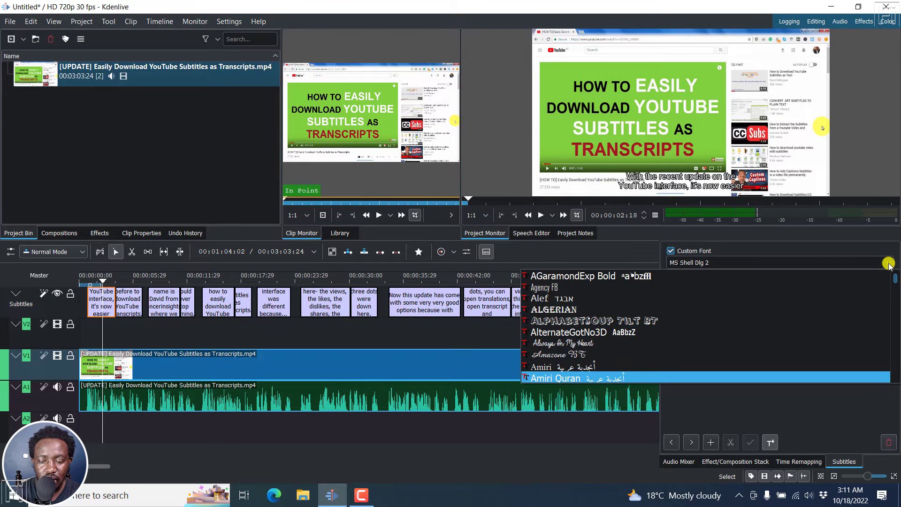
{"action": "key", "text": "Down"}
{"action": "key", "text": "Down"}
{"action": "key", "text": "Down"}
{"action": "key", "text": "Up"}
{"action": "key", "text": "Return"}
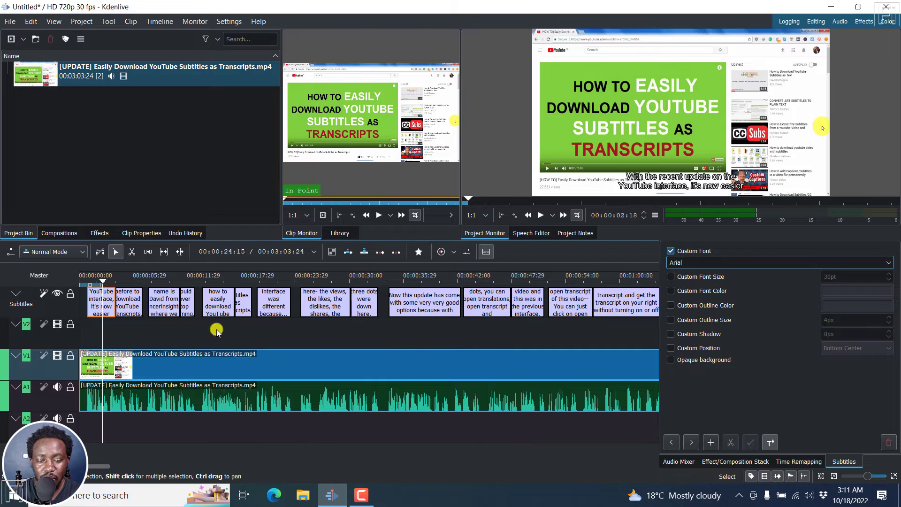
{"action": "left_click", "coordinate": [98, 327]}
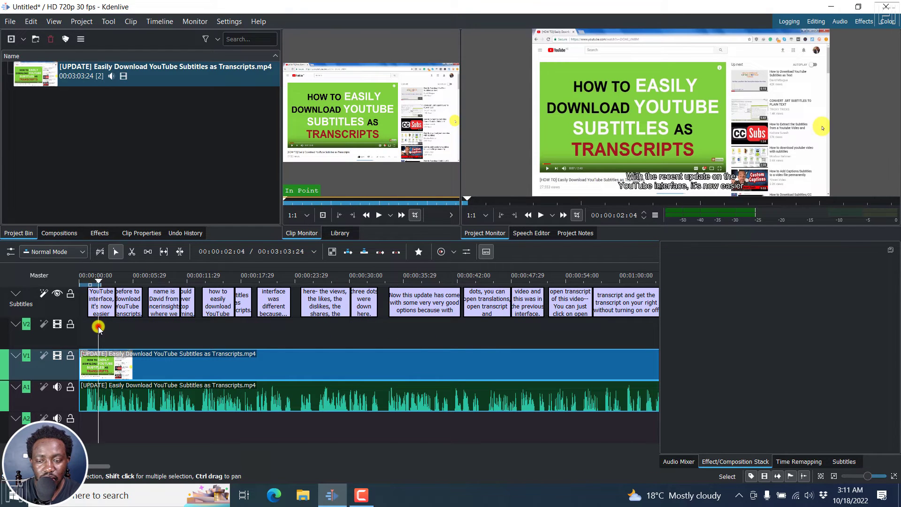
{"action": "left_click", "coordinate": [100, 310]}
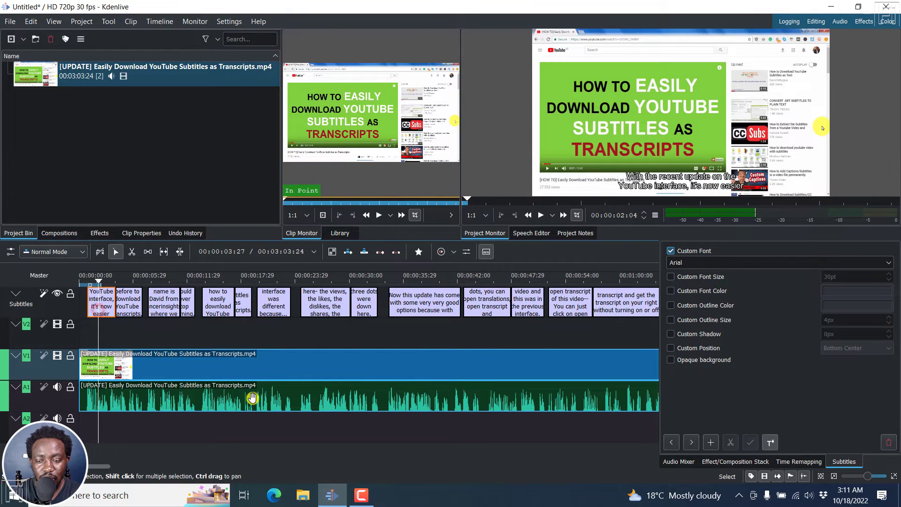
Step: Enable Custom Font Size and lower it from 30pt to 19pt
{"action": "left_click", "coordinate": [672, 278]}
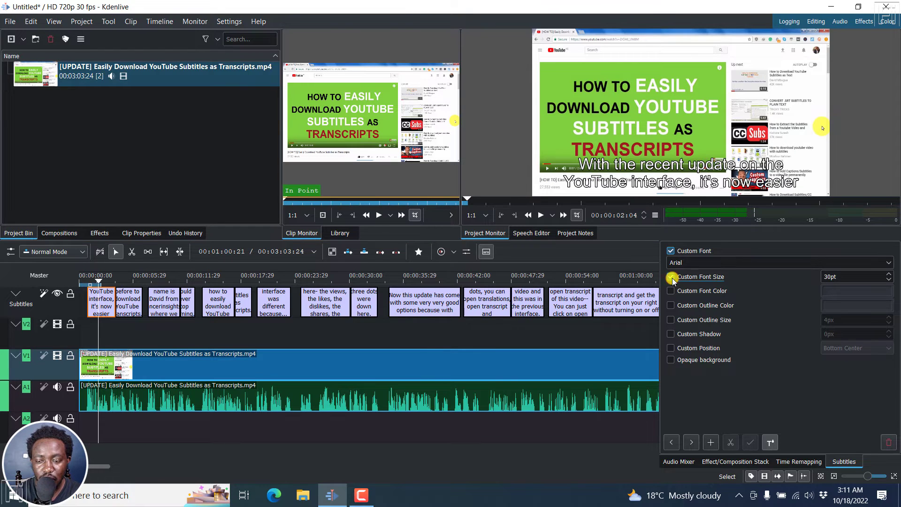
{"action": "left_click", "coordinate": [671, 276]}
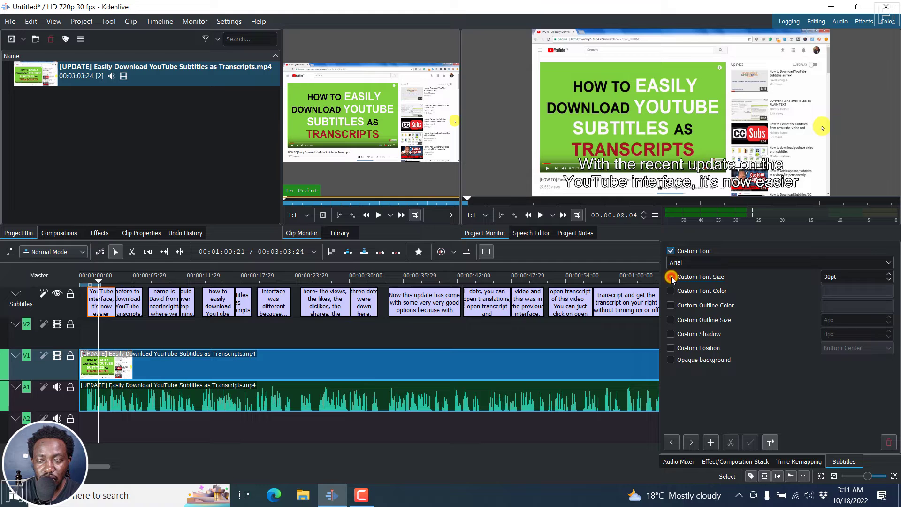
{"action": "left_click", "coordinate": [671, 278]}
{"action": "left_click", "coordinate": [671, 278]}
{"action": "left_click", "coordinate": [671, 277]}
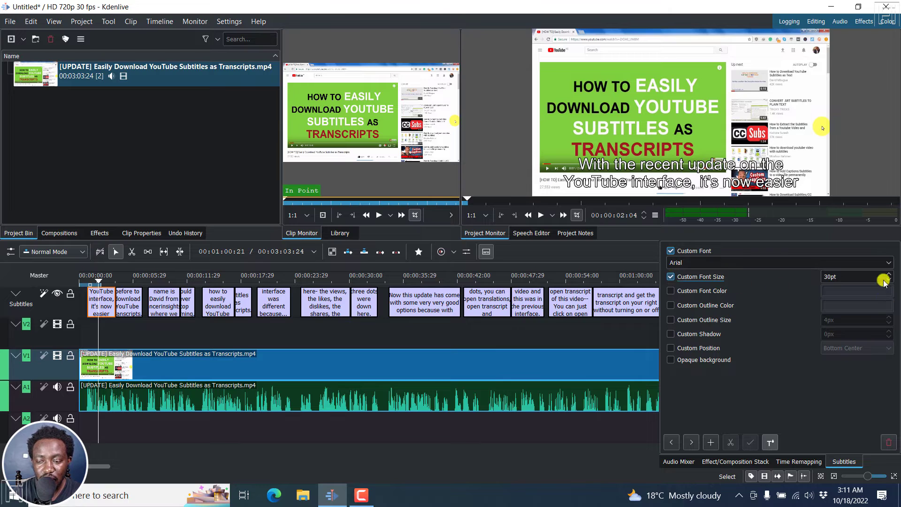
{"action": "left_click", "coordinate": [857, 277]}
{"action": "left_click", "coordinate": [889, 281]}
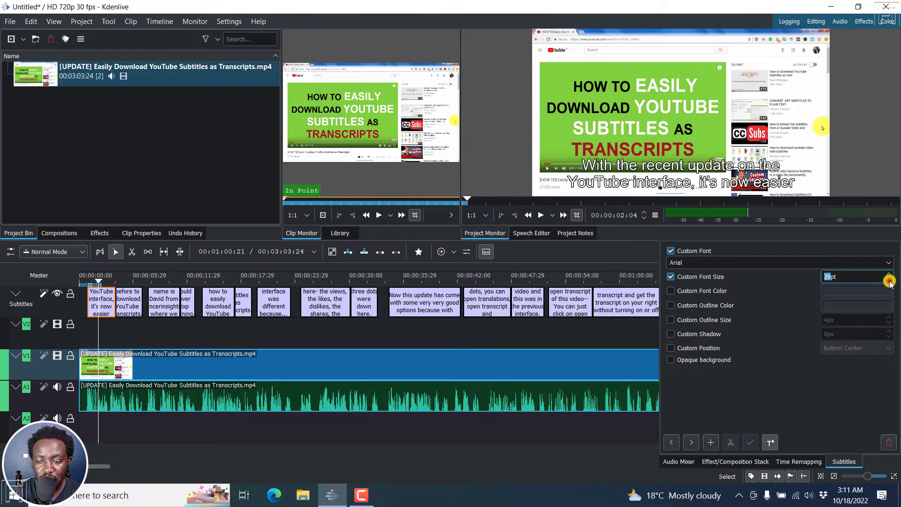
{"action": "left_click", "coordinate": [889, 281]}
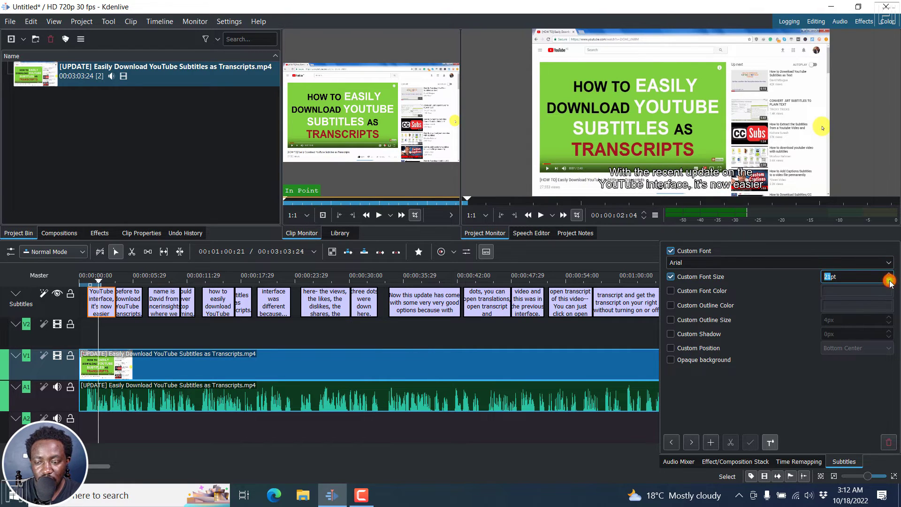
{"action": "left_click", "coordinate": [889, 281]}
{"action": "left_click", "coordinate": [889, 280]}
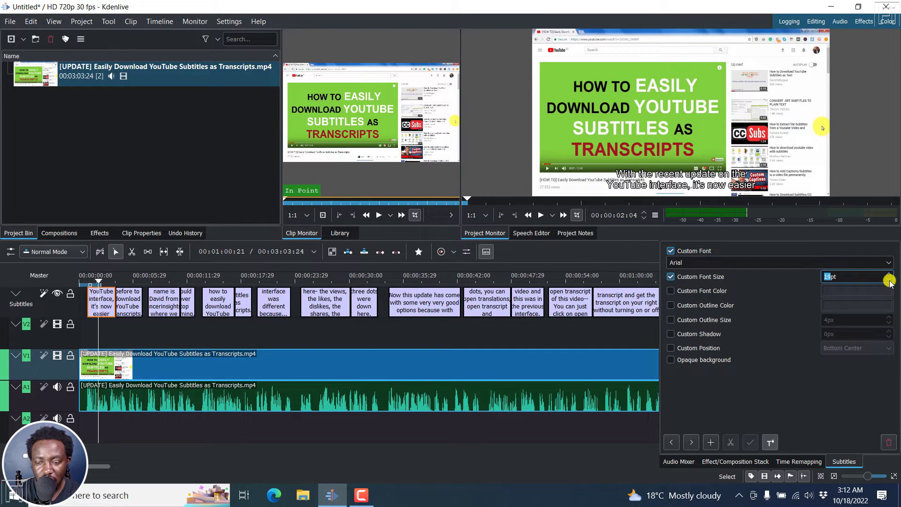
Step: Turn on Custom Font Color and set the subtitle text to yellow (#ffff00)
{"action": "left_click", "coordinate": [670, 292]}
{"action": "left_click", "coordinate": [835, 292]}
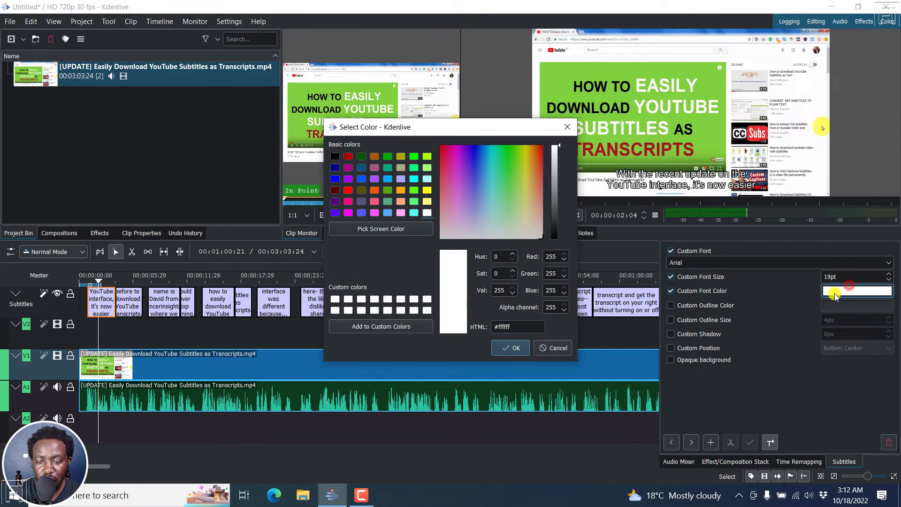
{"action": "left_click", "coordinate": [427, 191]}
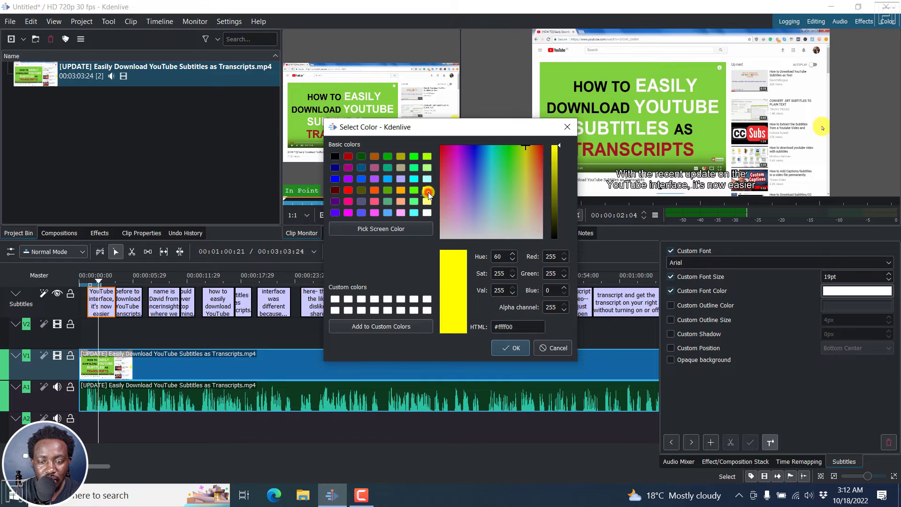
{"action": "left_click", "coordinate": [511, 348]}
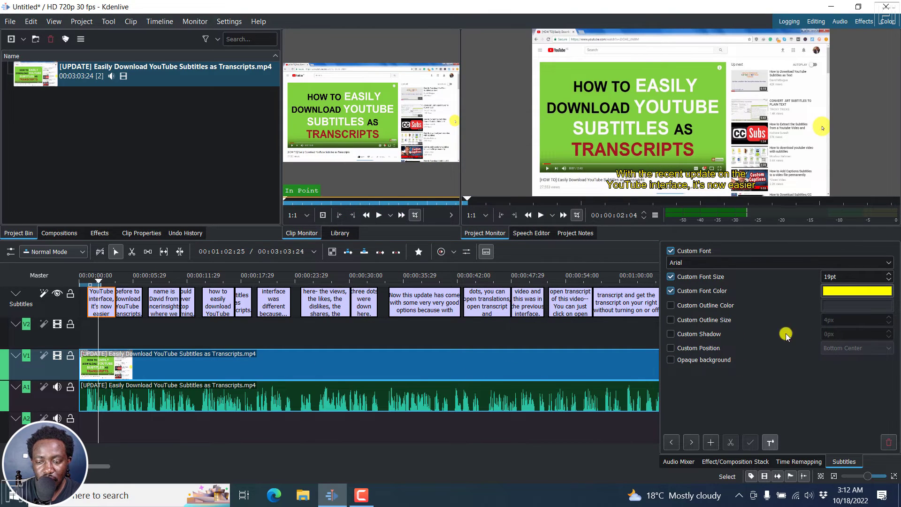
Step: Enable Custom Outline Color and keep it black
{"action": "left_click", "coordinate": [671, 306]}
{"action": "left_click", "coordinate": [834, 306]}
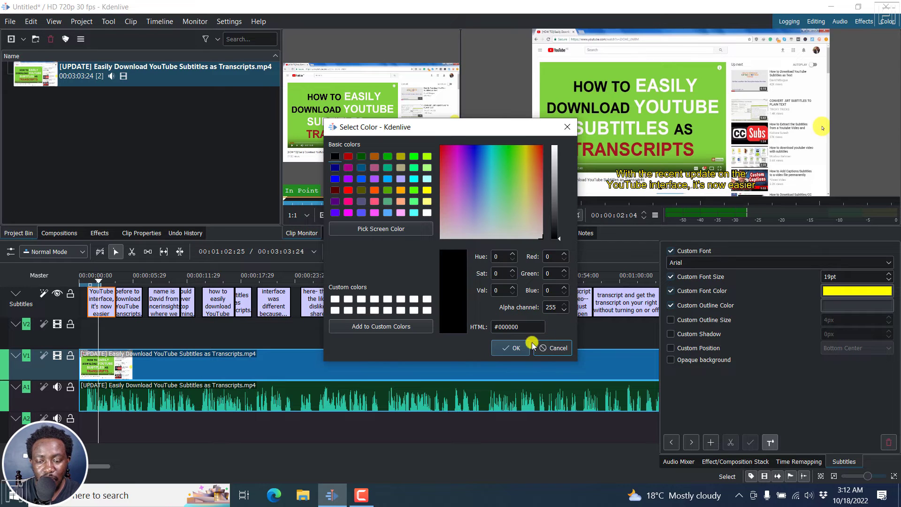
{"action": "left_click", "coordinate": [556, 349]}
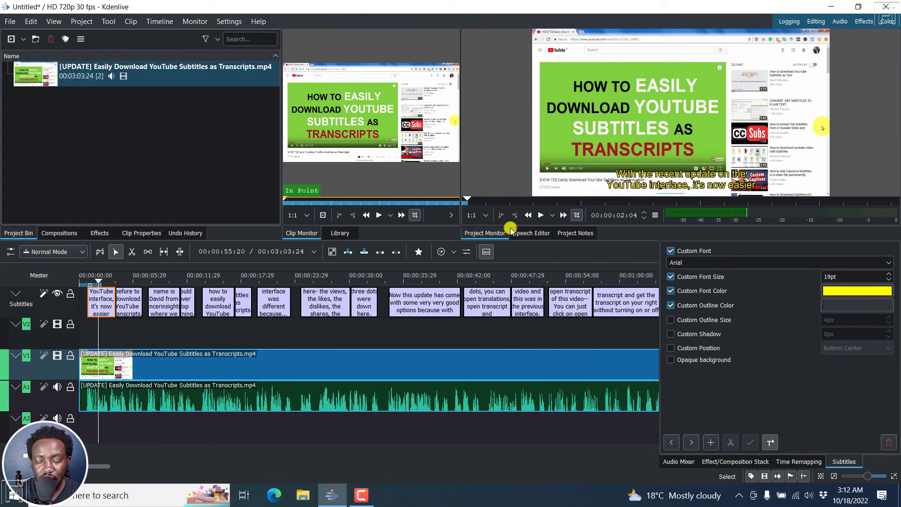
Step: Scrub to the 'interface was different' caption near 17 s and toggle Opaque background on, then off
{"action": "left_click", "coordinate": [126, 277]}
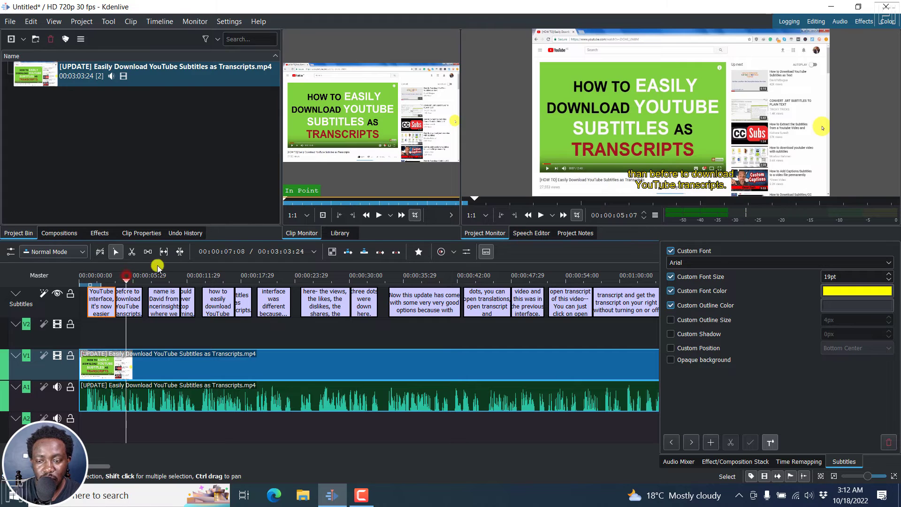
{"action": "left_click", "coordinate": [168, 276]}
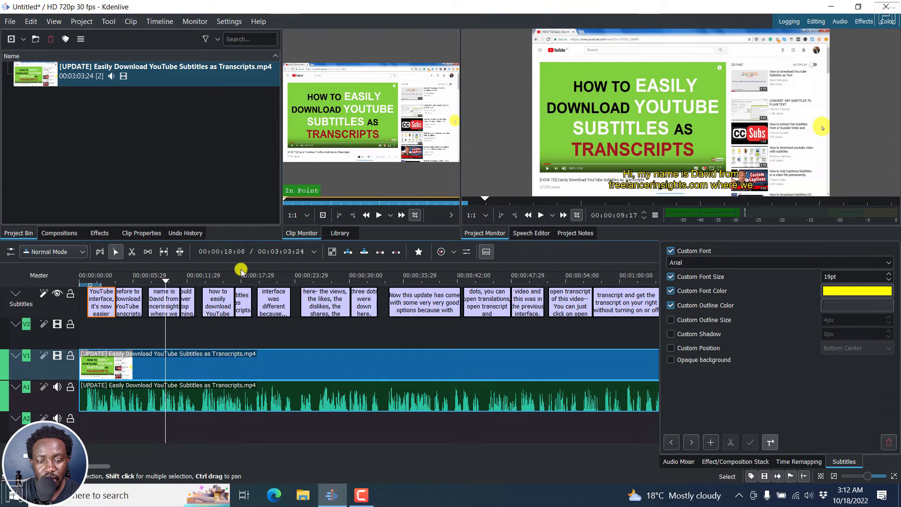
{"action": "left_click", "coordinate": [214, 277]}
{"action": "left_click_drag", "start_coordinate": [214, 277], "coordinate": [269, 277]}
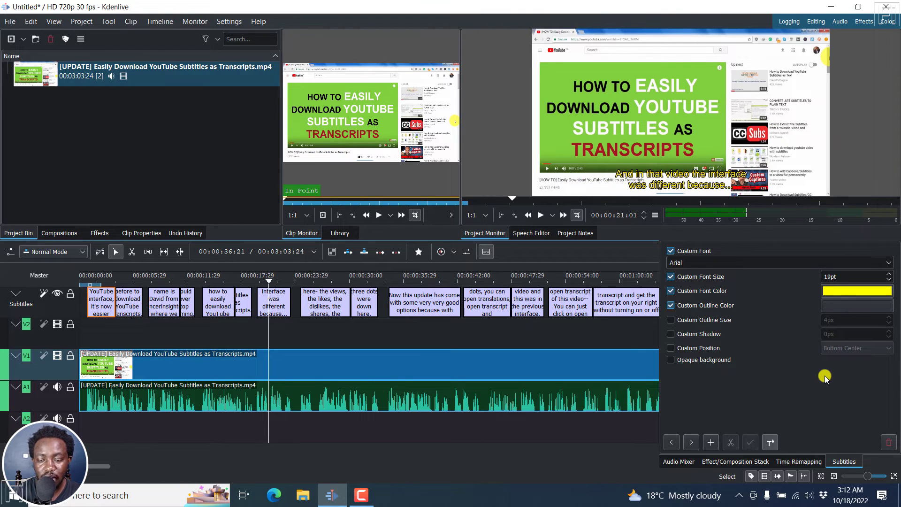
{"action": "left_click", "coordinate": [671, 360]}
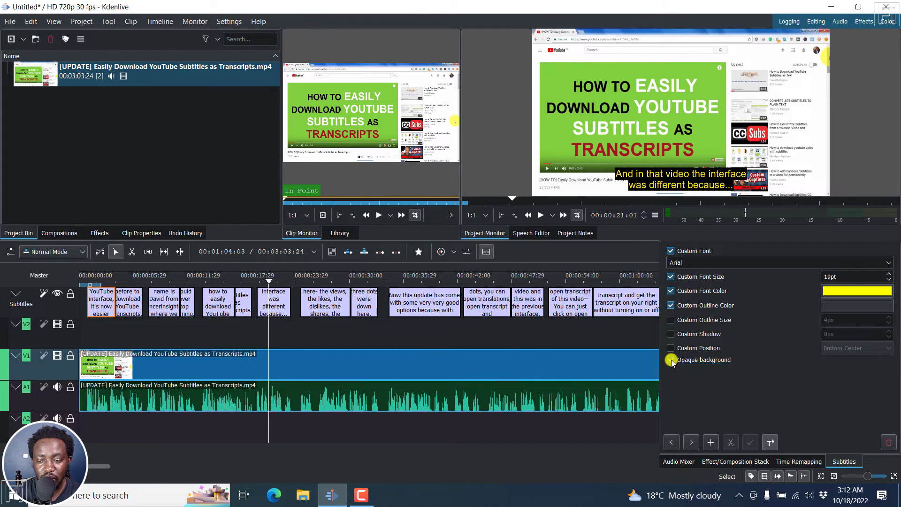
{"action": "left_click", "coordinate": [670, 360]}
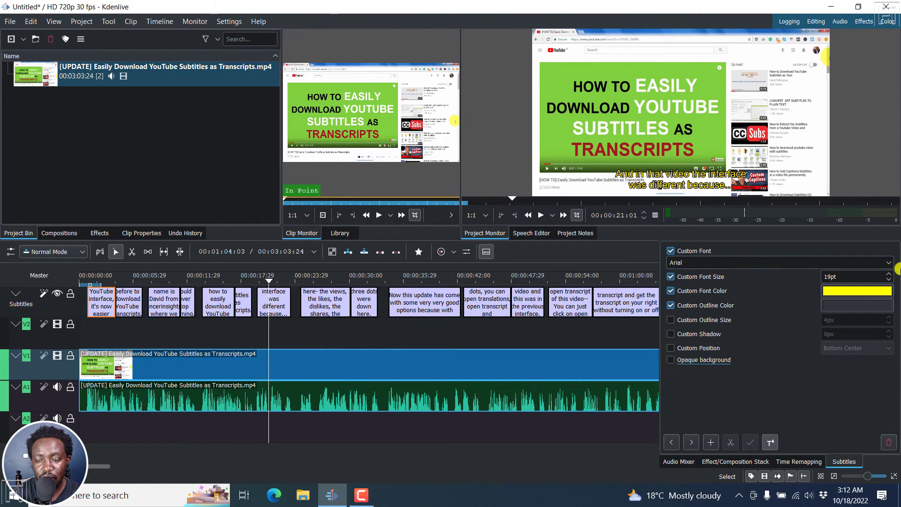
{"action": "left_click", "coordinate": [890, 263]}
{"action": "key", "text": "h"}
{"action": "key", "text": "Down"}
{"action": "key", "text": "Down"}
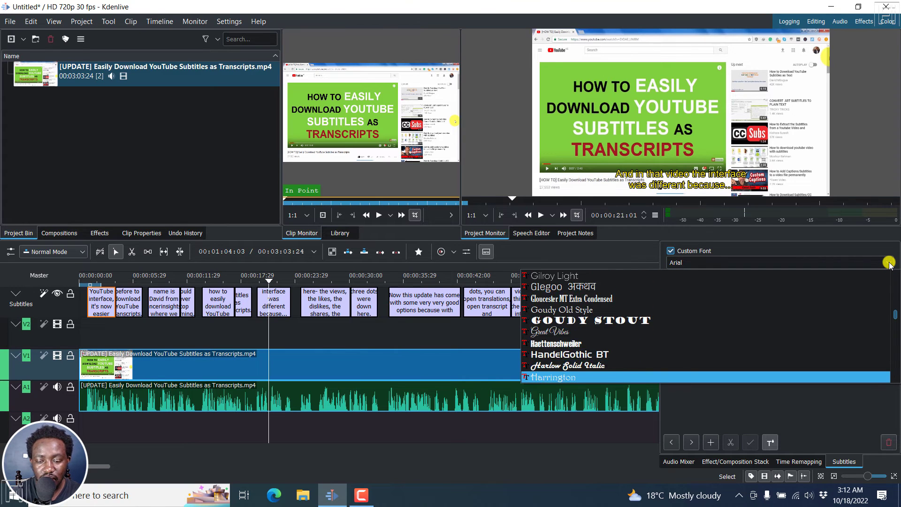
{"action": "key", "text": "Down"}
{"action": "key", "text": "Down"}
{"action": "key", "text": "Down"}
{"action": "key", "text": "Up"}
{"action": "key", "text": "Return"}
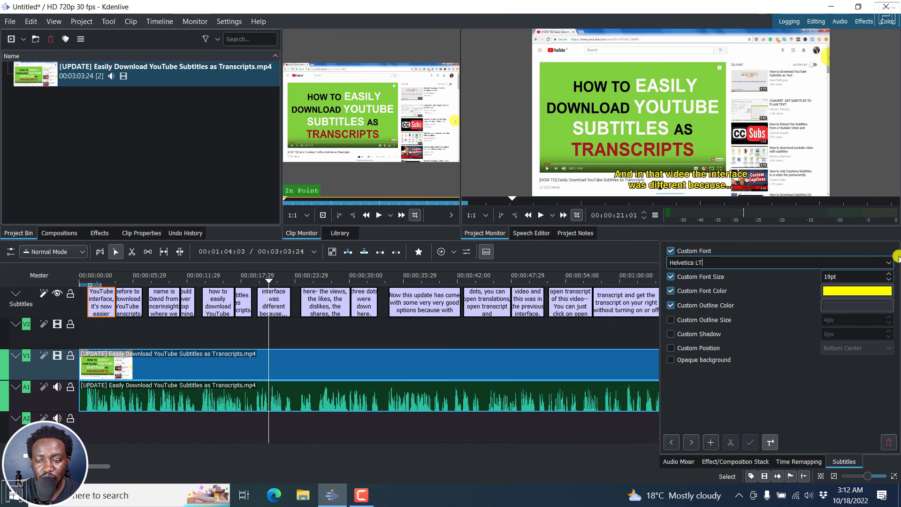
{"action": "left_click", "coordinate": [889, 260]}
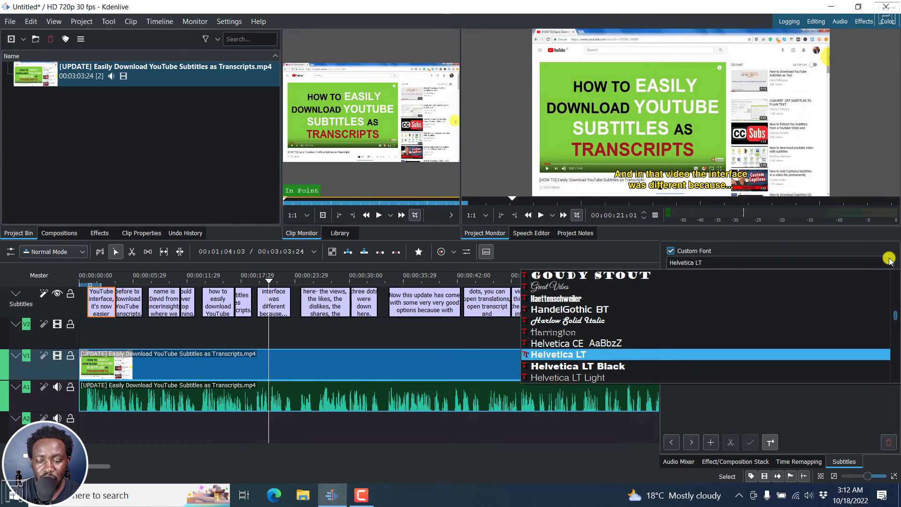
{"action": "key", "text": "v"}
{"action": "key", "text": "Down"}
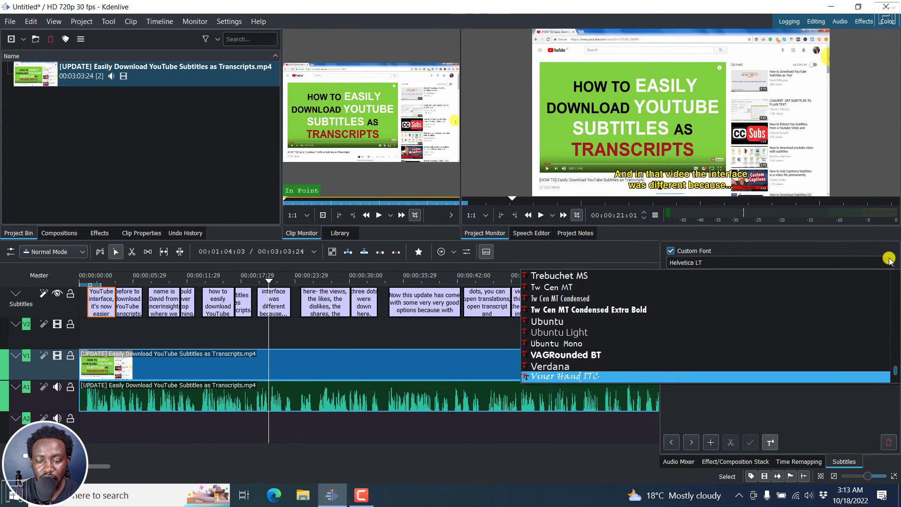
{"action": "key", "text": "Down"}
{"action": "key", "text": "Up"}
{"action": "key", "text": "Return"}
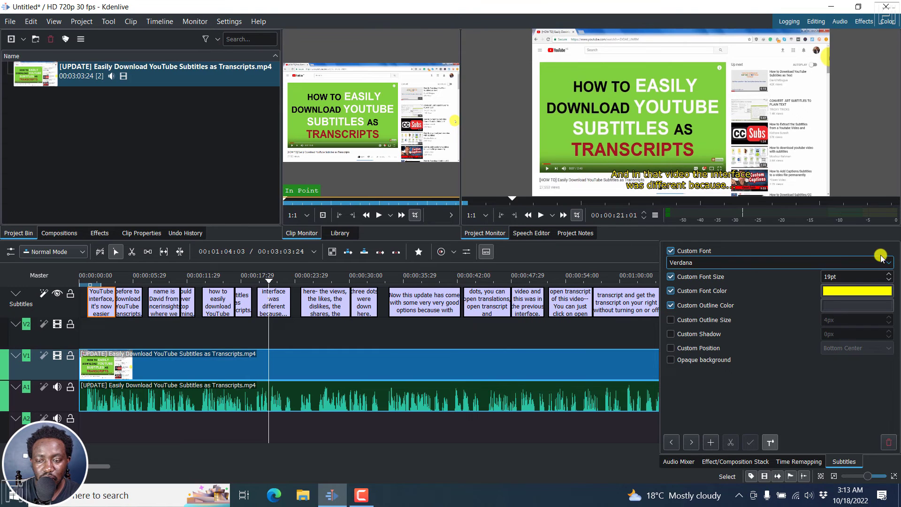
{"action": "left_click", "coordinate": [889, 263]}
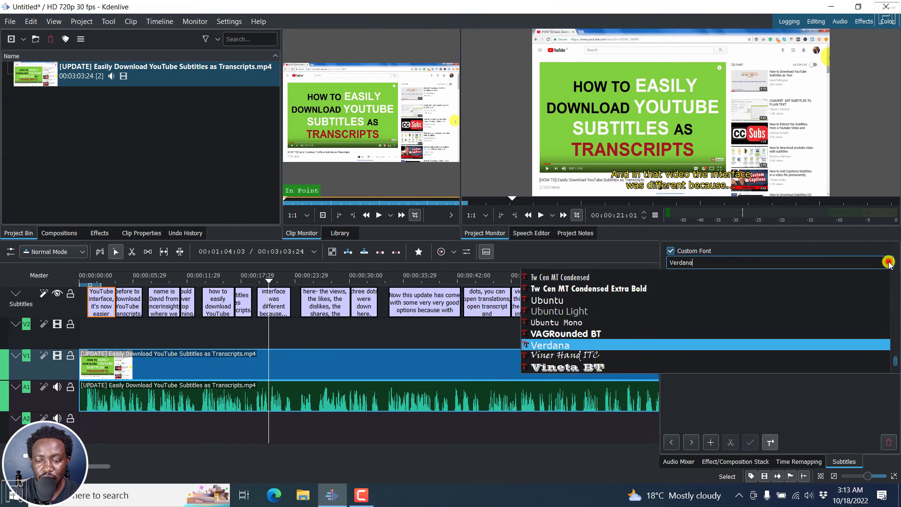
{"action": "key", "text": "a"}
{"action": "key", "text": "Down"}
{"action": "key", "text": "Down"}
{"action": "key", "text": "Down"}
{"action": "key", "text": "Down"}
{"action": "key", "text": "Down"}
{"action": "key", "text": "Down"}
{"action": "key", "text": "Down"}
{"action": "key", "text": "Down"}
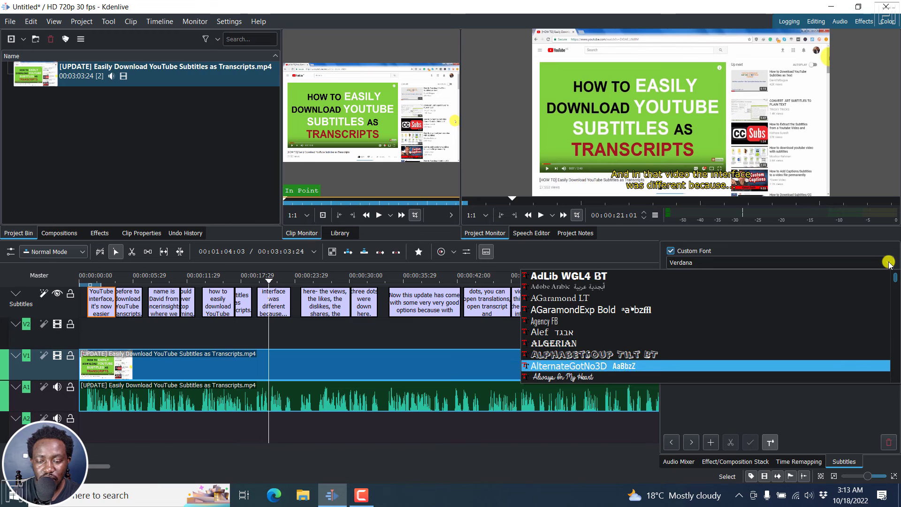
{"action": "key", "text": "Down"}
{"action": "key", "text": "Down"}
{"action": "key", "text": "Down"}
{"action": "key", "text": "Down"}
{"action": "key", "text": "Down"}
{"action": "key", "text": "Down"}
{"action": "key", "text": "Up"}
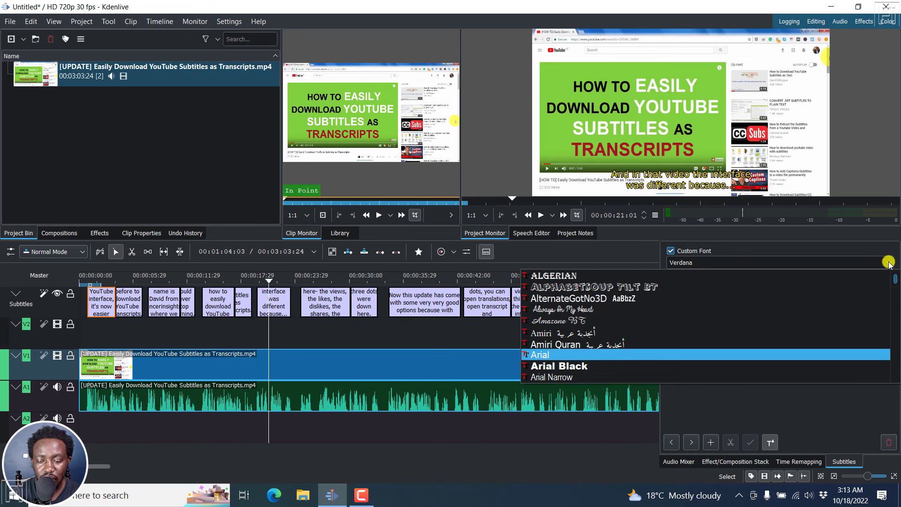
{"action": "key", "text": "Return"}
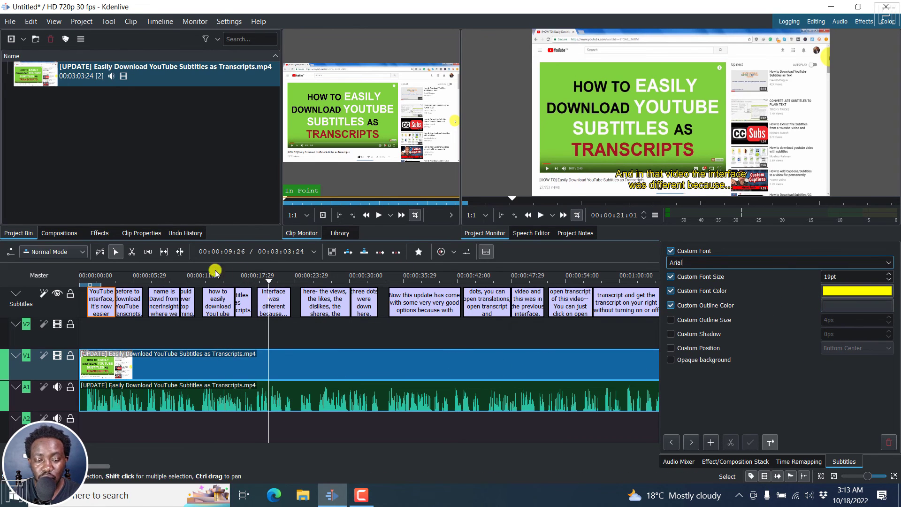
Step: Jump the playhead past the 'interface was different' caption to the views-and-likes caption
{"action": "left_click", "coordinate": [272, 300]}
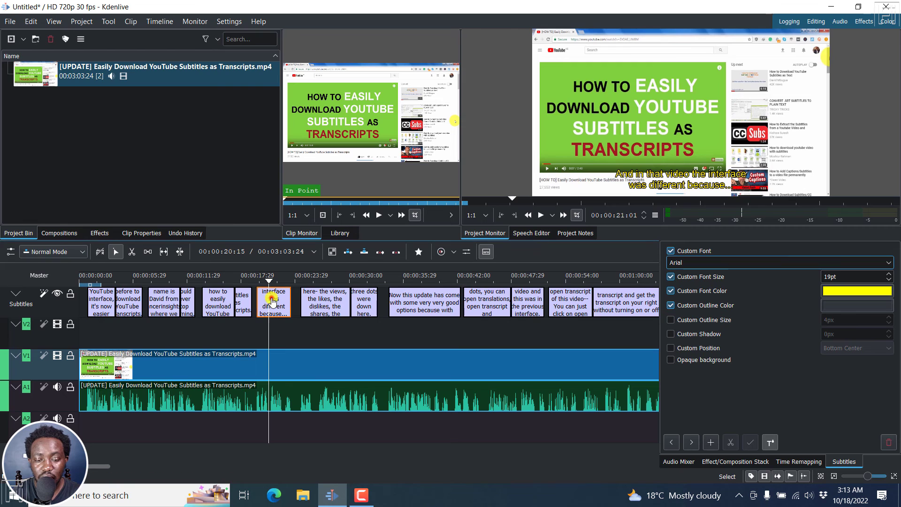
{"action": "left_click", "coordinate": [325, 272]}
{"action": "left_click", "coordinate": [326, 300]}
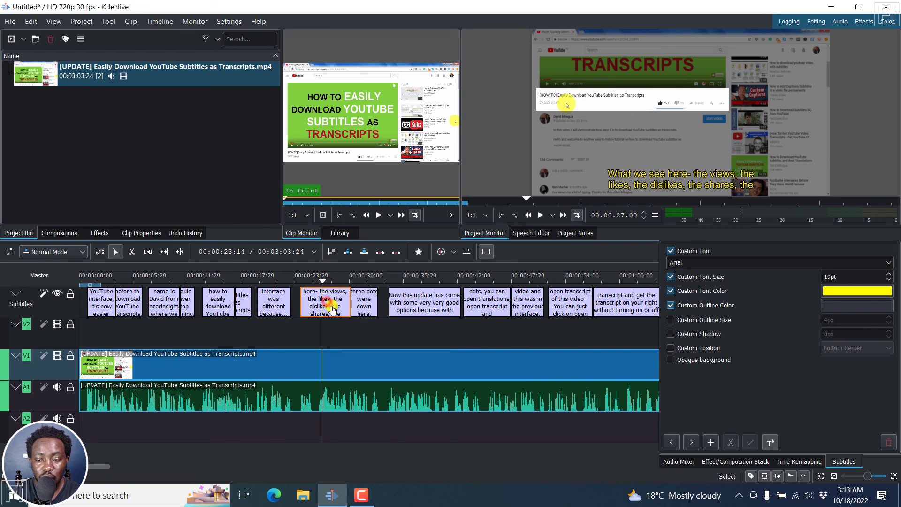